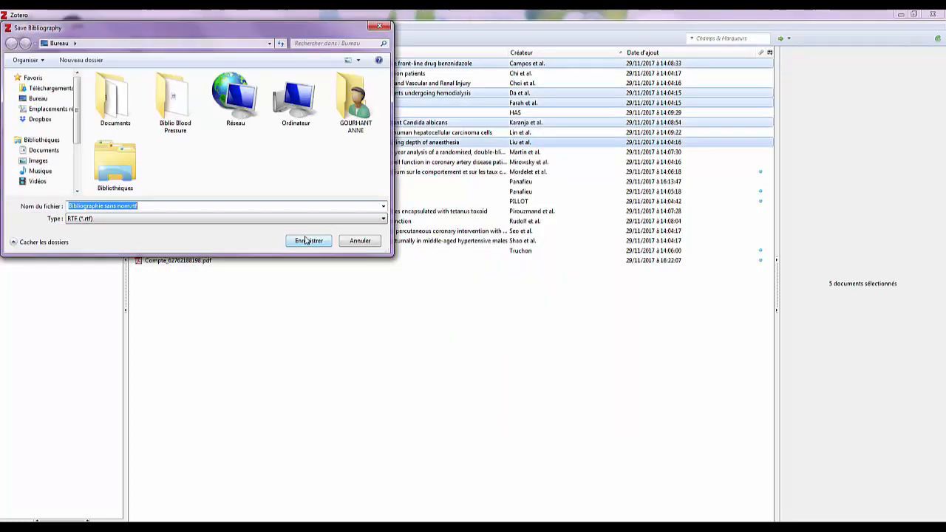
Save the bibliography on the desktop as Bibliographie sans nom.rtf and open the saved file.
left_click(308, 241)
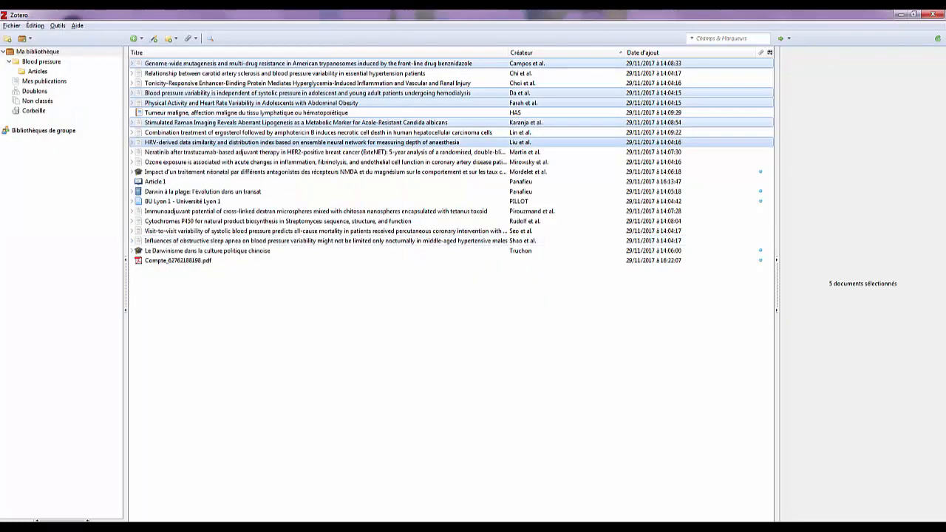
left_click(940, 523)
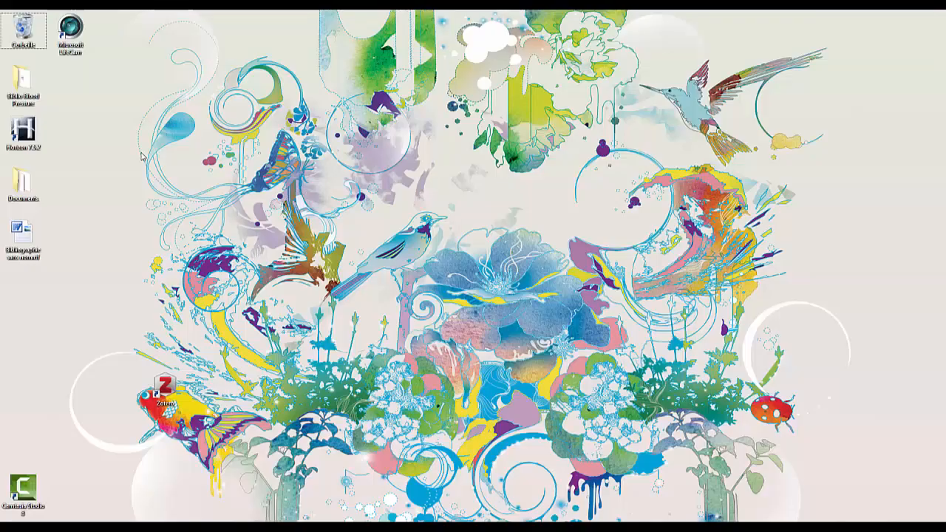
double_click(31, 235)
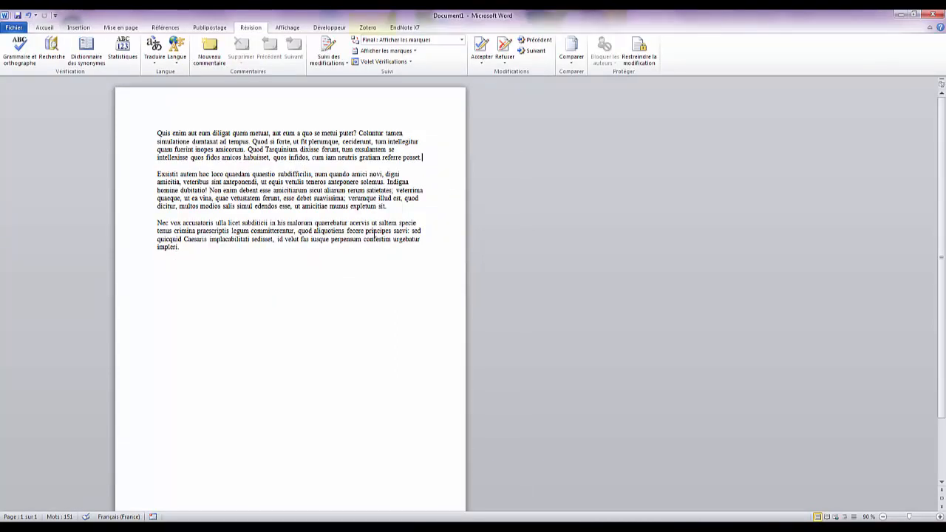
Start a Zotero citation at the end of the first paragraph in Word, using Vancouver as the document's citation style.
left_click(368, 28)
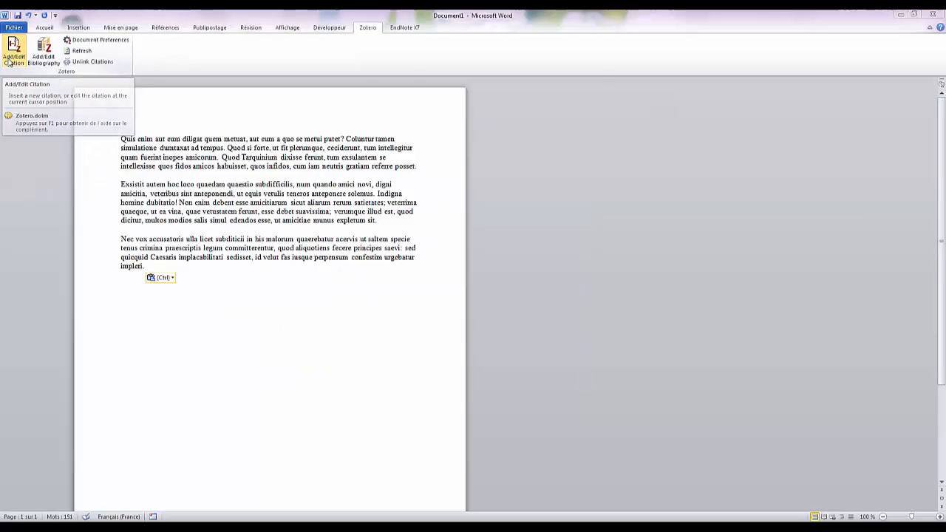
left_click(17, 66)
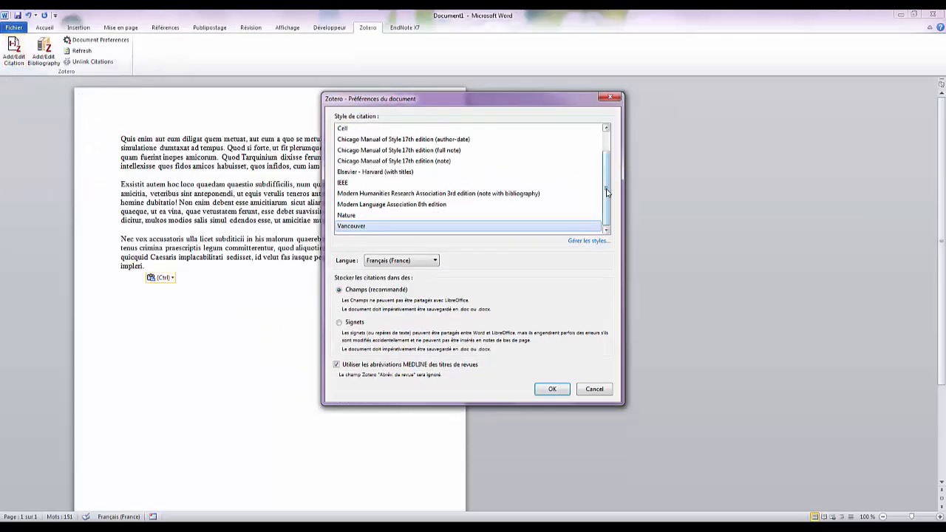
mouse_move(606, 189)
left_mouse_down()
mouse_move(604, 158)
mouse_move(605, 203)
left_mouse_up()
left_click(552, 390)
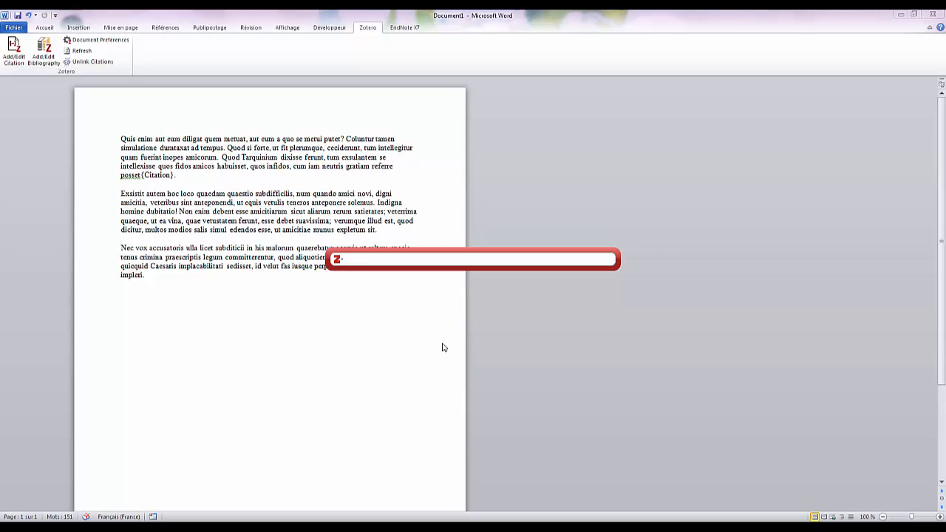
Search the references for "bloo" and cite the article "Blood pressure variability is independent of systolic pressure".
type("bloo")
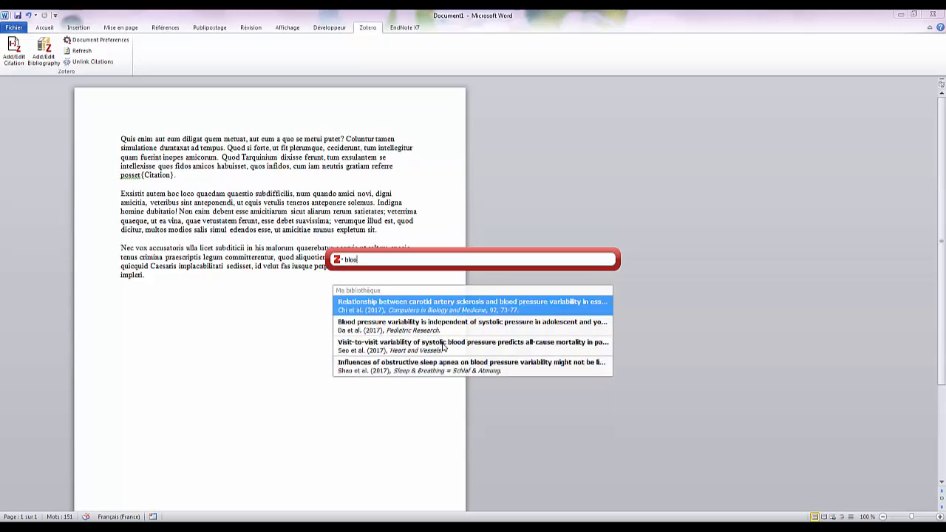
left_click(401, 330)
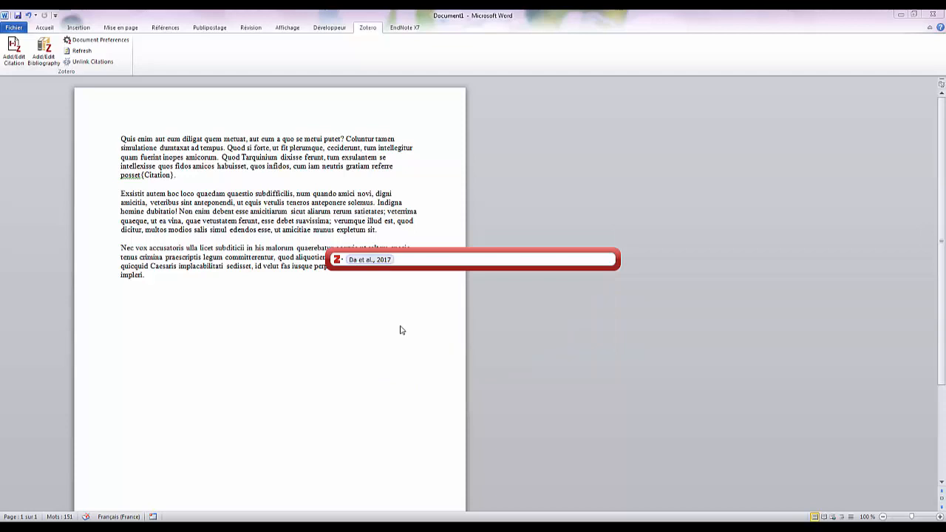
key("Return")
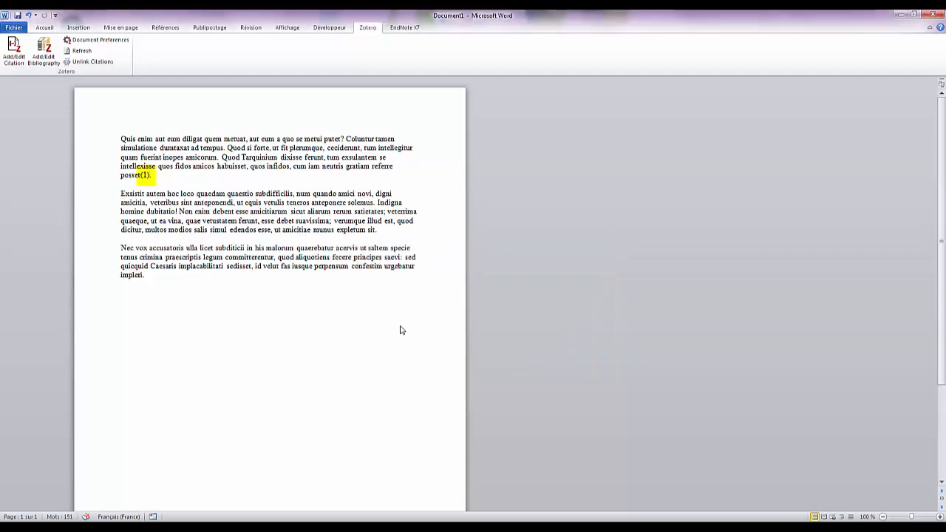
Cite the "Stimulated Raman Imaging" article after "dubitatio!" in the second paragraph, choosing it from the full library list.
left_click(15, 53)
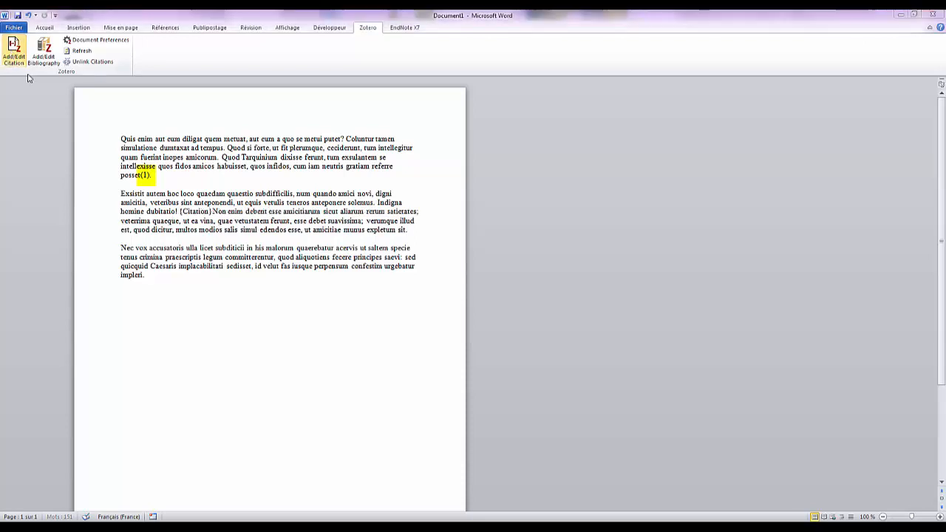
left_click(337, 259)
left_click(366, 285)
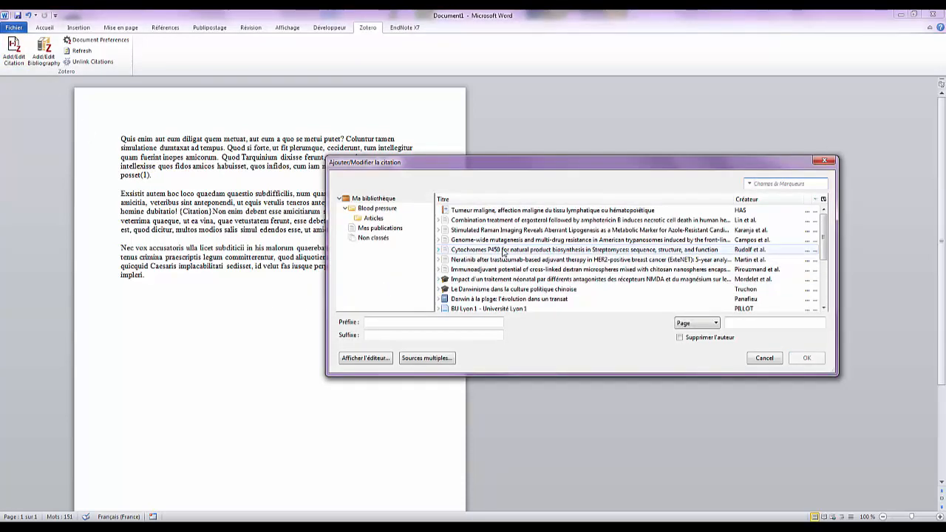
left_click(536, 230)
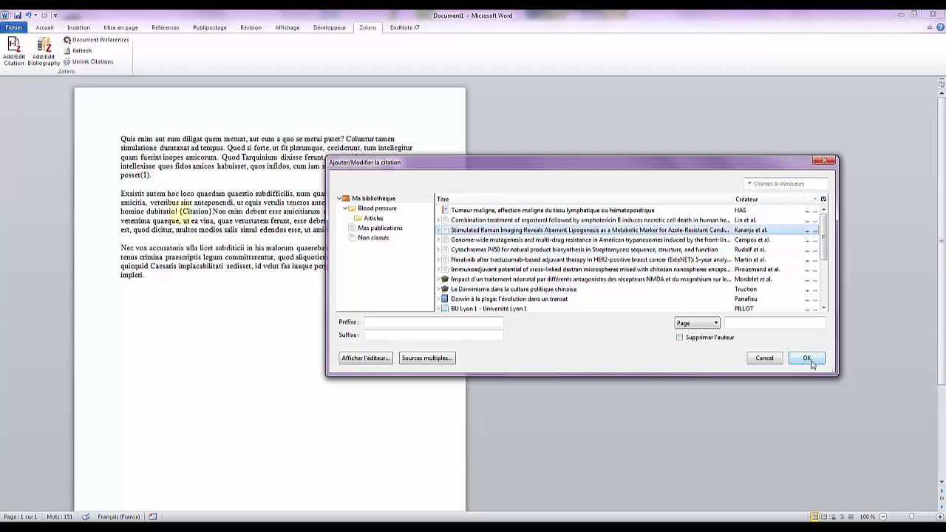
left_click(810, 363)
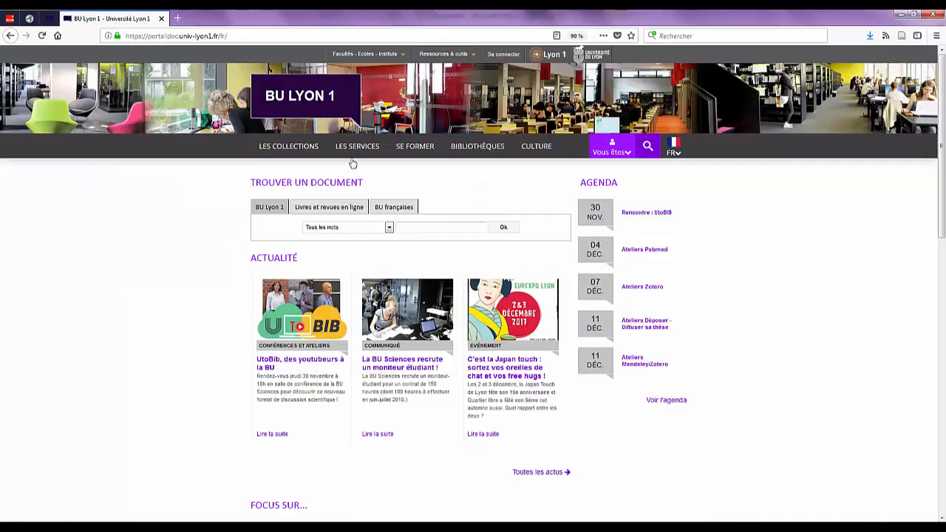
On the BU Lyon 1 website, open the "Gérer sa bibliographie" training page and look through it.
left_click(416, 147)
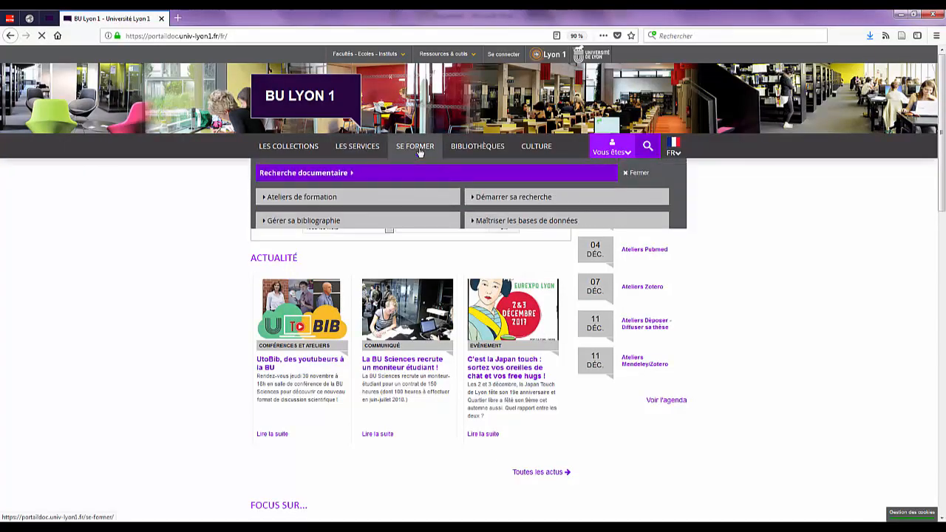
left_click(354, 223)
scroll(758, 306, "down", 10)
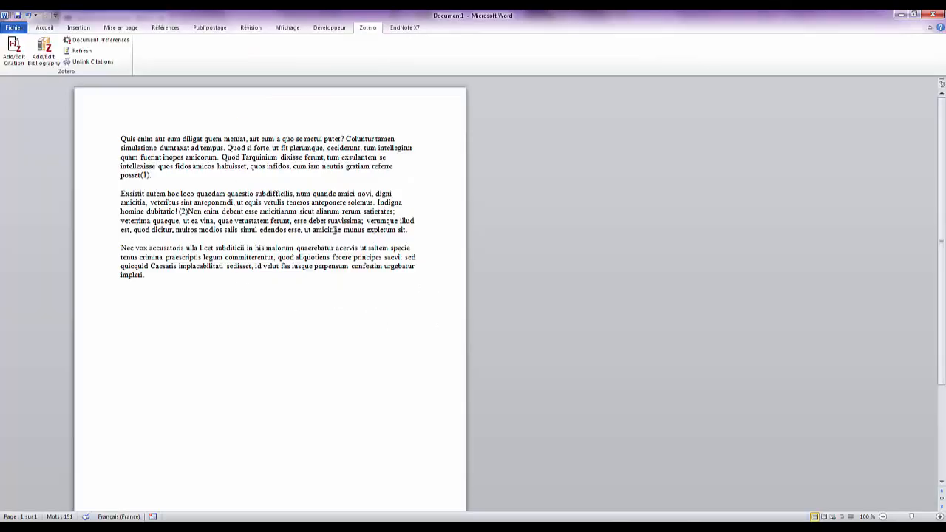
Insert a multiple-source citation at the end of the second paragraph, combining the "Neratinib after trastuzumab-based adjuvant therapy" article and the "Impact d'un traitement néonatal" thesis.
left_click(408, 231)
left_click(13, 51)
left_click(337, 259)
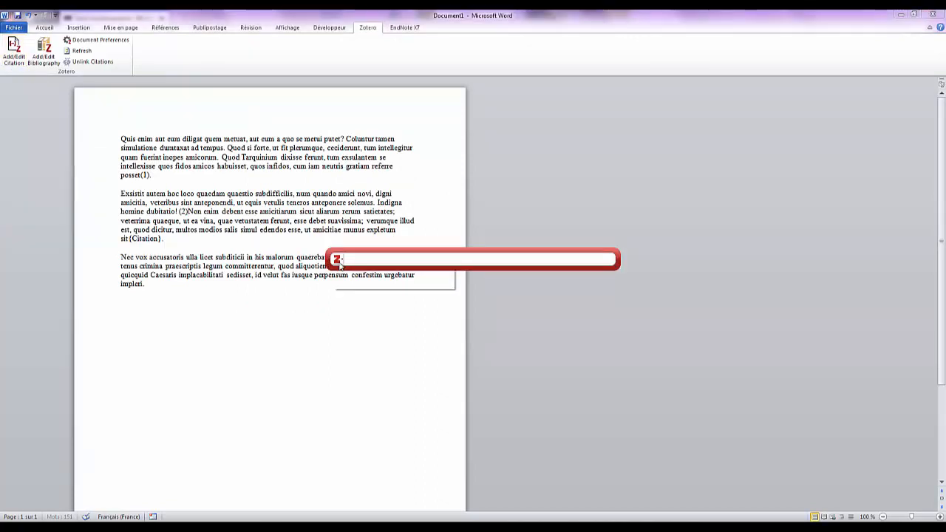
left_click(367, 283)
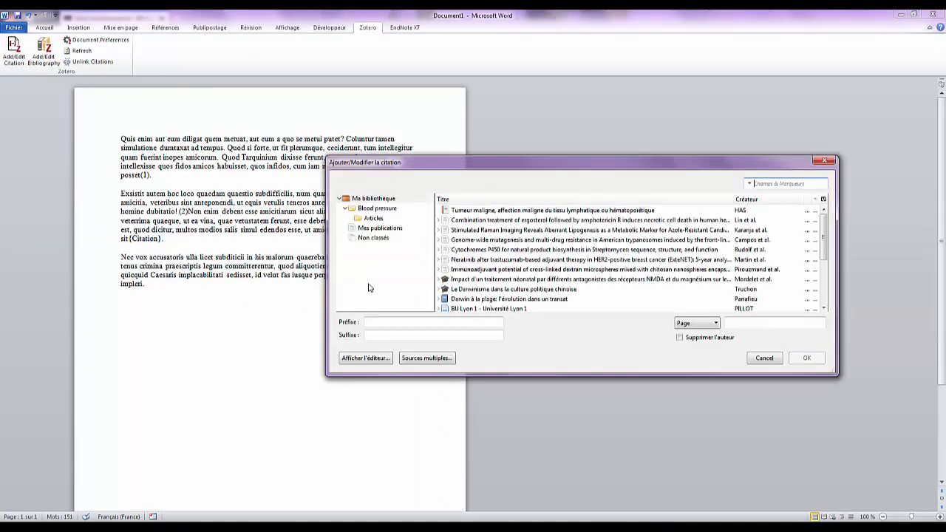
left_click(502, 260)
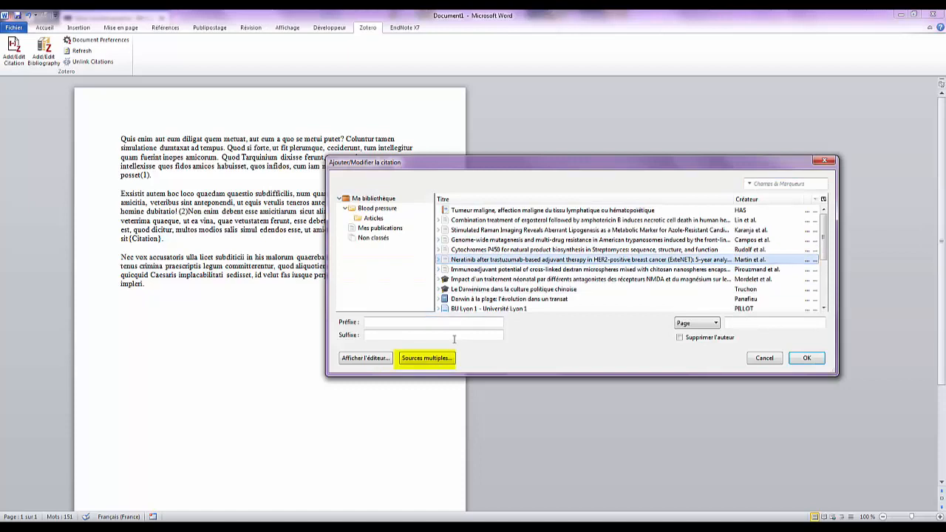
left_click(444, 360)
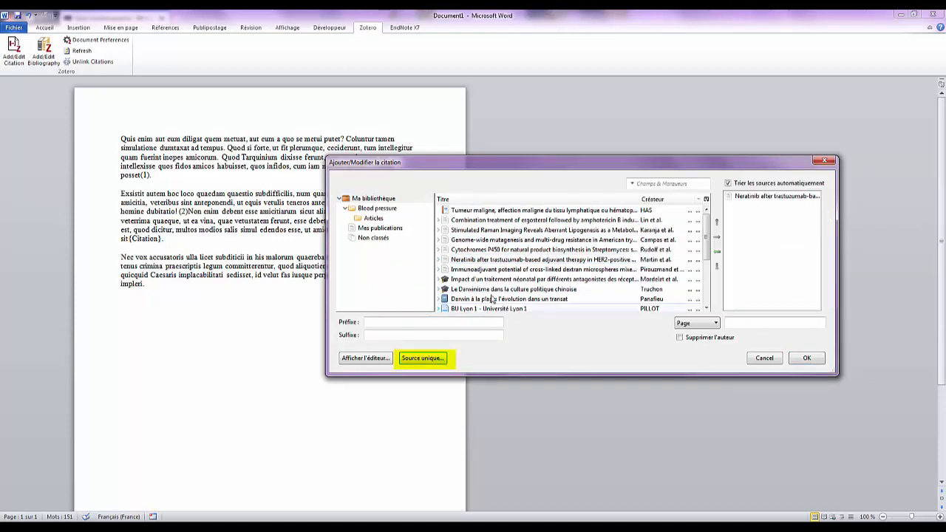
left_click(558, 278)
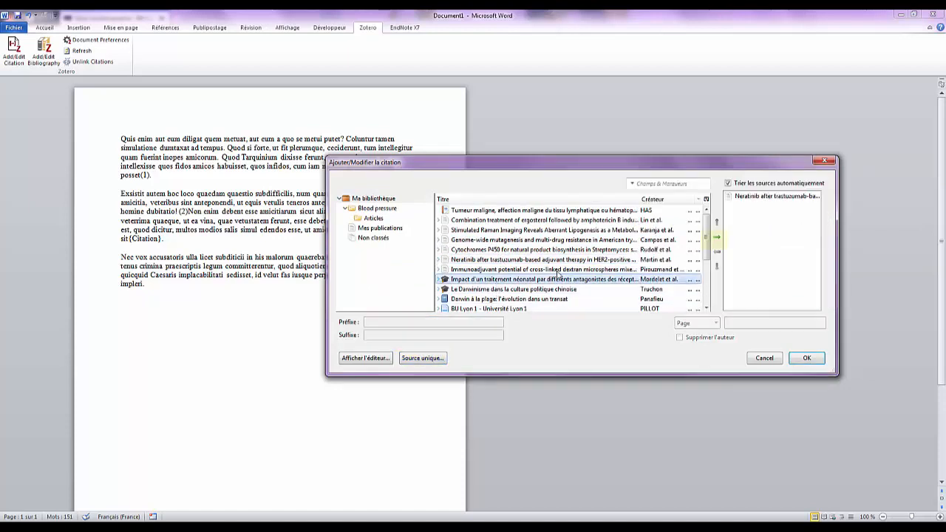
left_click(716, 238)
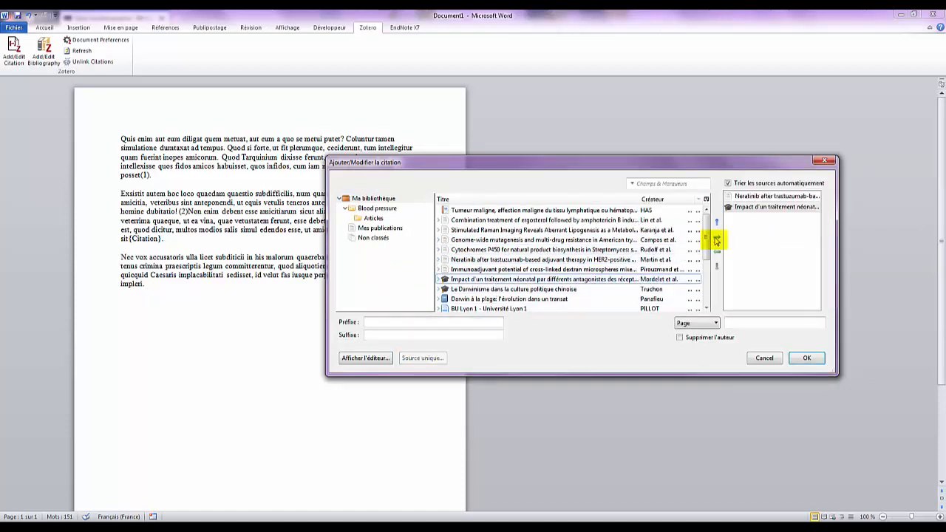
left_click(808, 358)
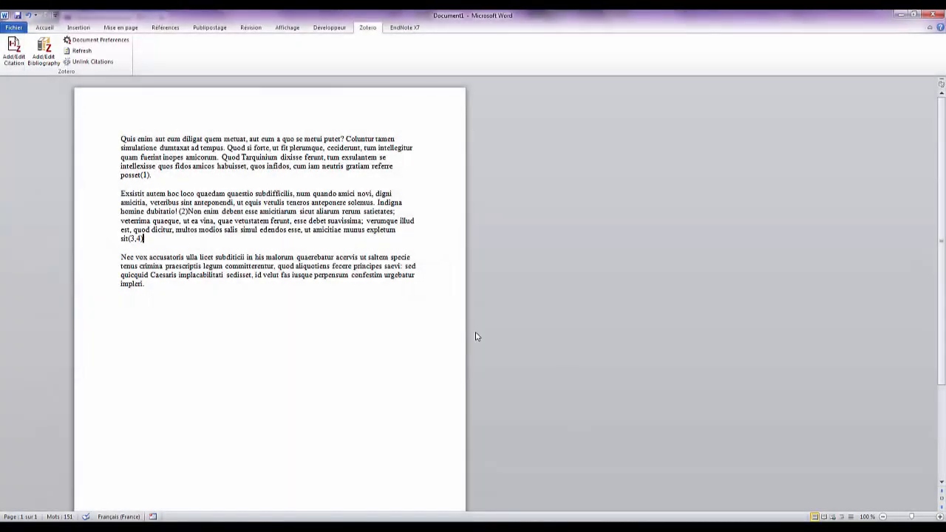
Add the heading "Bibliographie" below the text and insert the Zotero bibliography under it.
left_click(238, 350)
key("Return")
key("Return")
type("bibliographie")
key("Return")
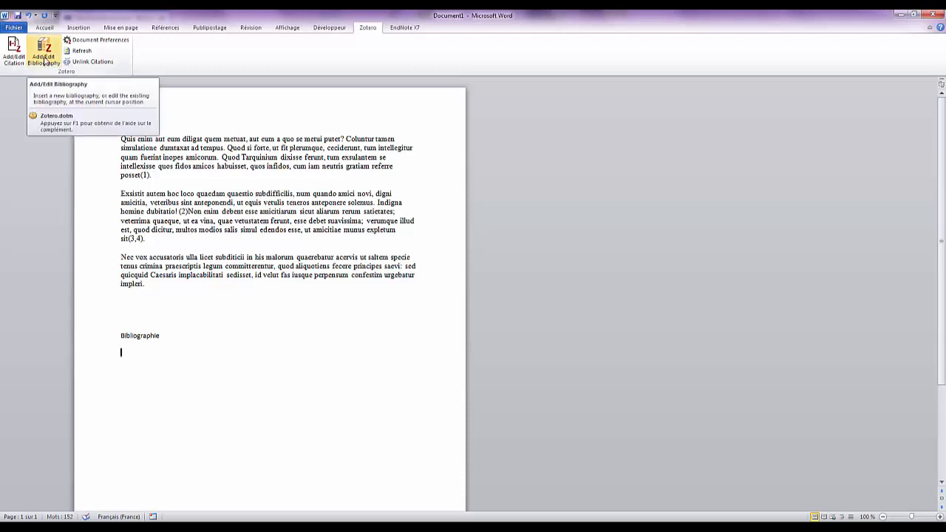
left_click(44, 59)
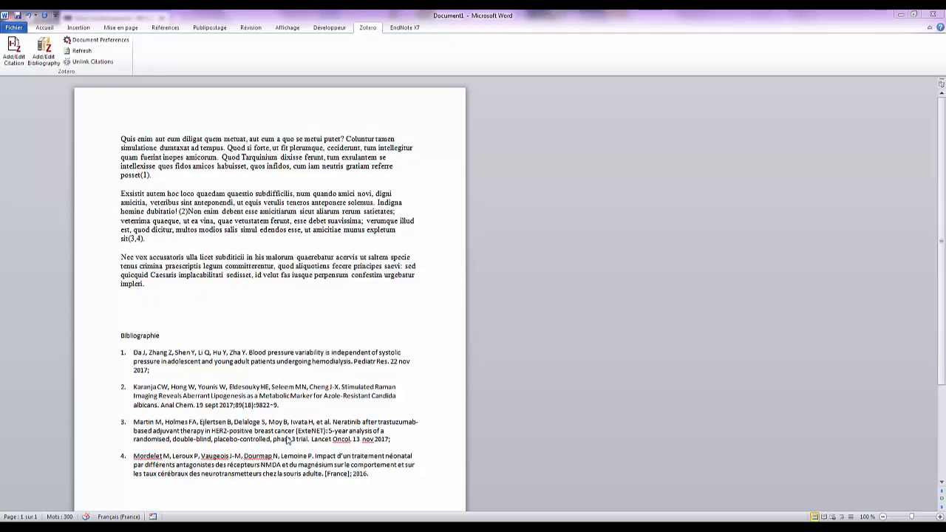
Remove "adulte" from the end of the "Impact d'un traitement néonatal" thesis title in Zotero, and refresh the citations in Word.
left_click(189, 526)
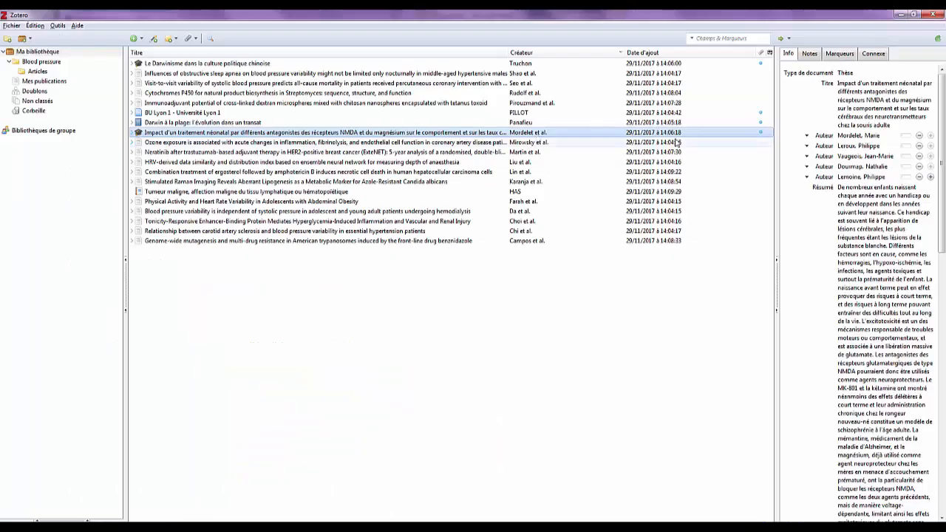
left_click(892, 125)
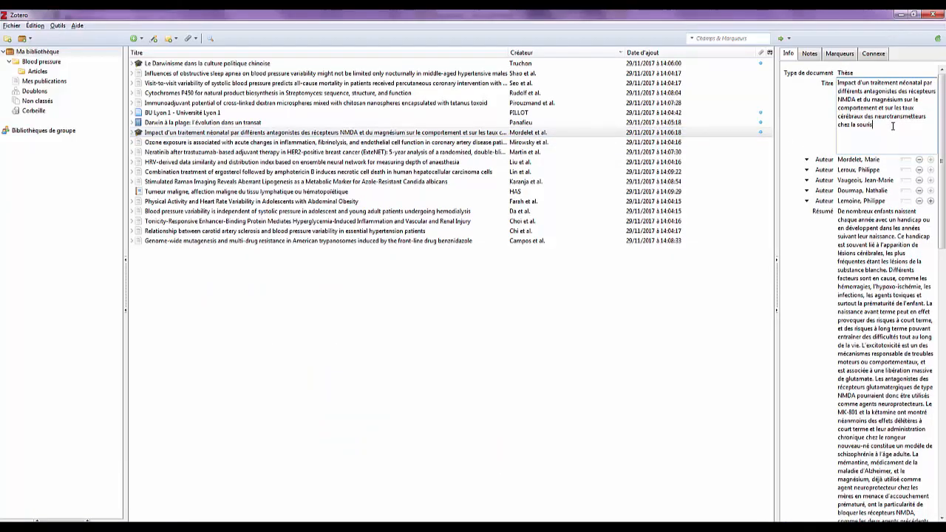
key("Return")
left_click(304, 526)
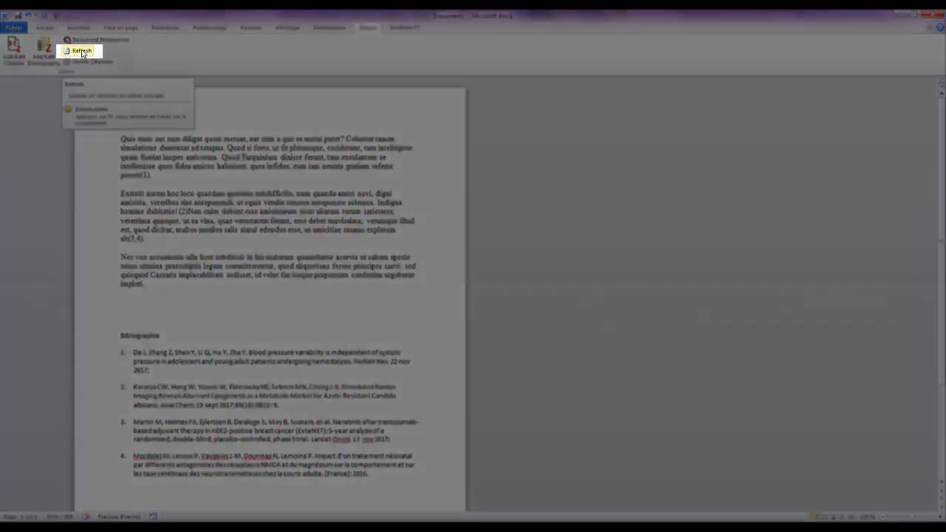
left_click(83, 53)
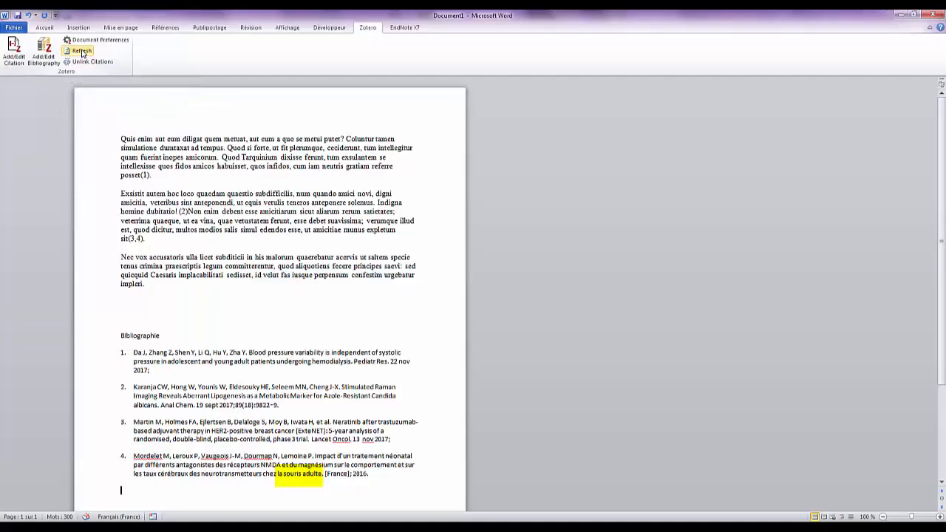
left_click(82, 51)
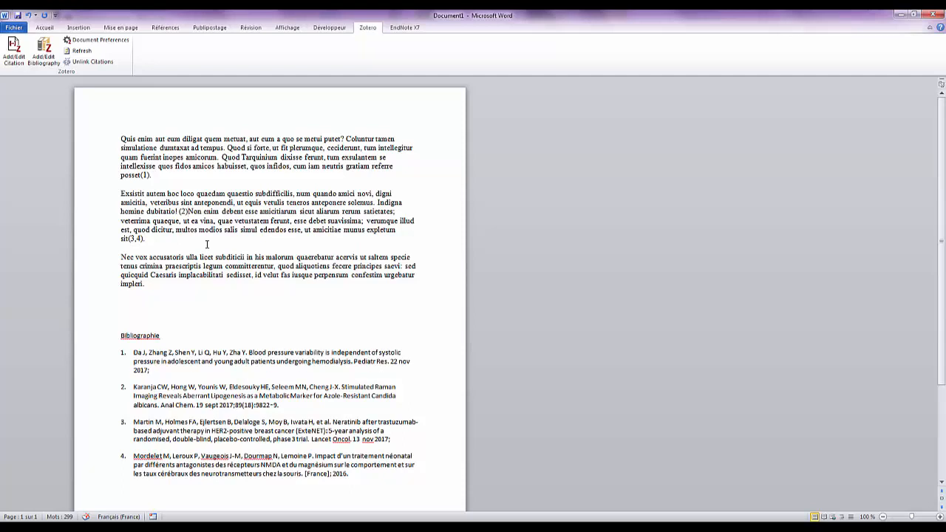
Delete the citation after "dubitatio!" in the second paragraph and refresh the numbering and bibliography.
key("BackSpace")
key("BackSpace")
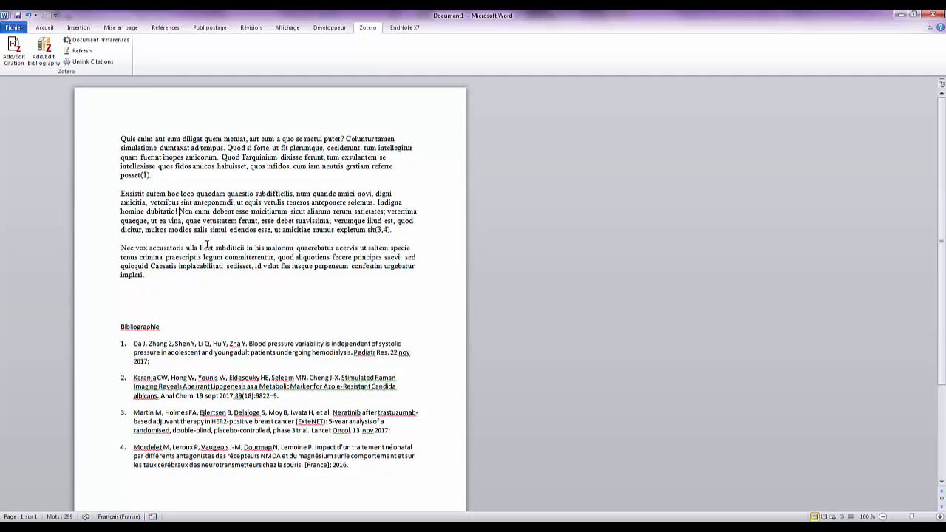
left_click(84, 52)
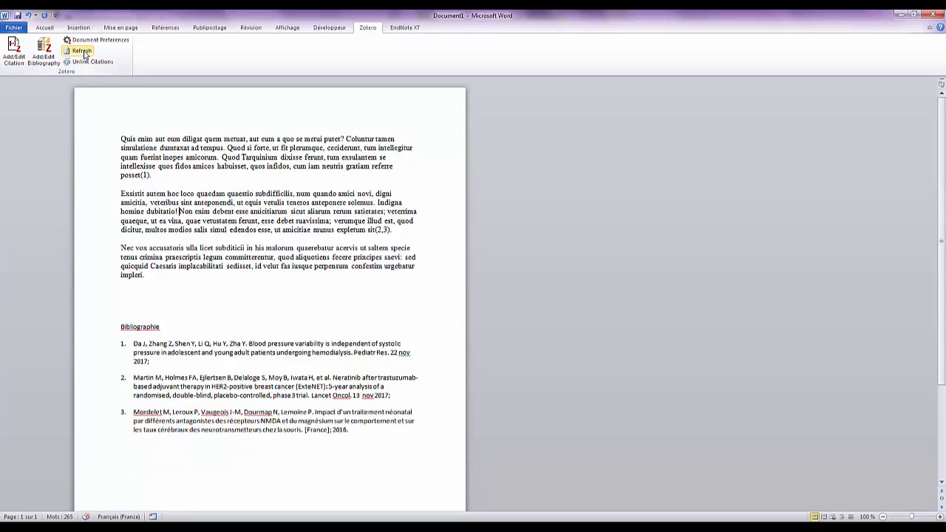
Edit the double citation ending the second paragraph to remove the Neratinib article, keeping only the thesis.
left_click(380, 227)
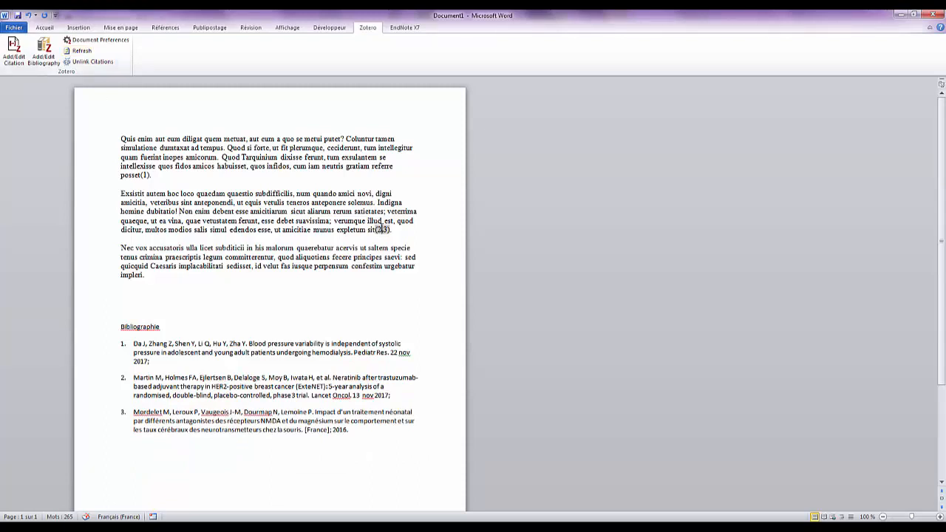
left_click(12, 59)
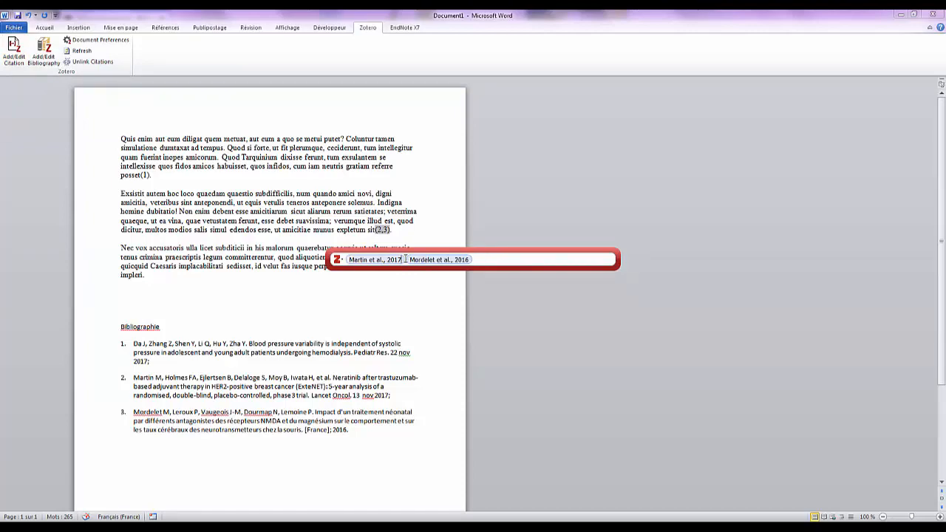
key("BackSpace")
key("Return")
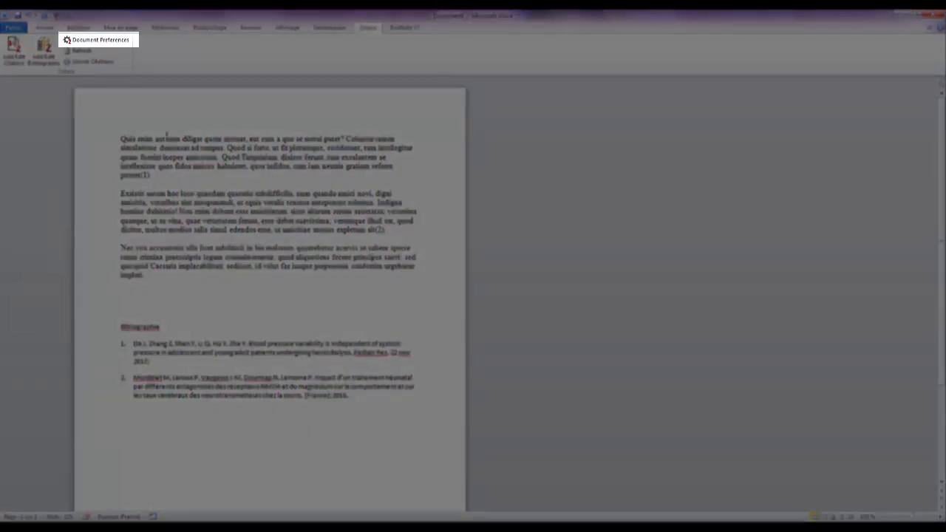
Review the available citation styles in the Zotero document preferences, and close them without changing the style.
left_click(90, 40)
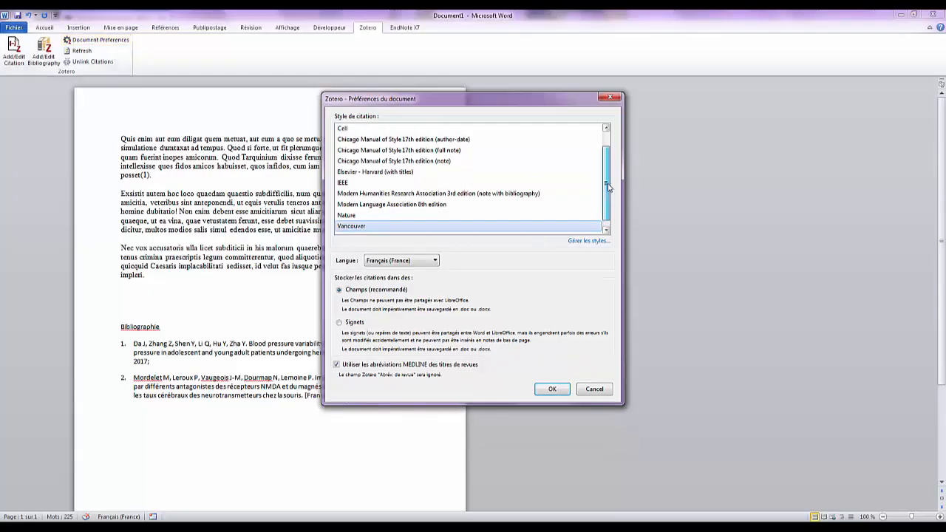
scroll(610, 187, "up", 1)
scroll(611, 187, "down", 1)
left_click(607, 389)
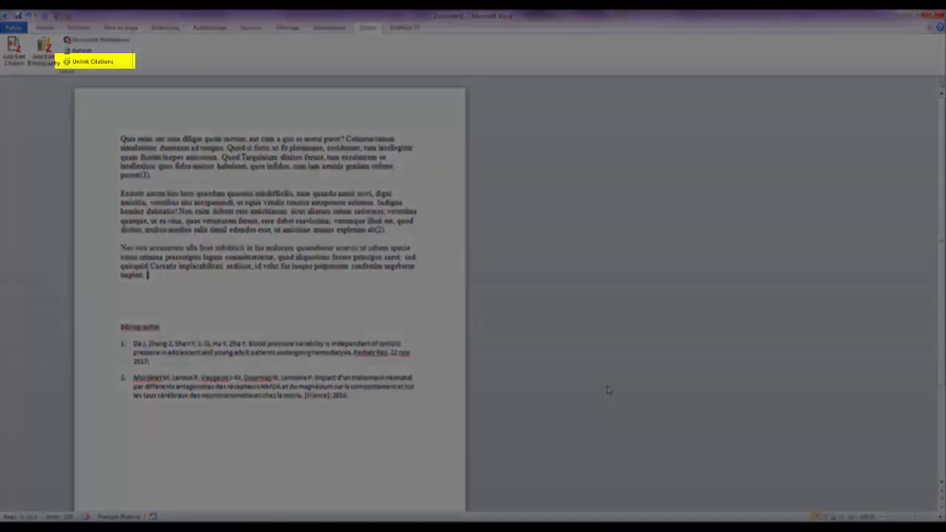